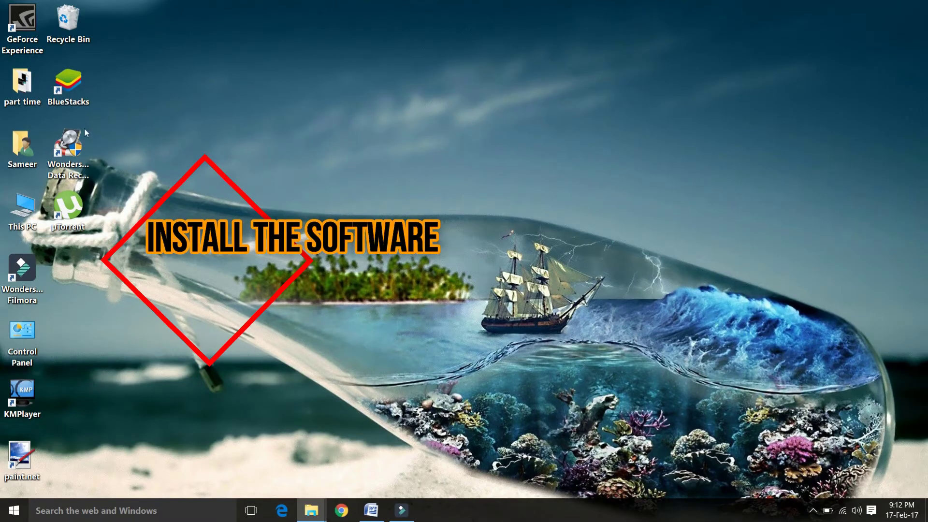
Open the TR-4GB (G:) drive from This PC to check its contents, and return to the desktop.
double_click(68, 143)
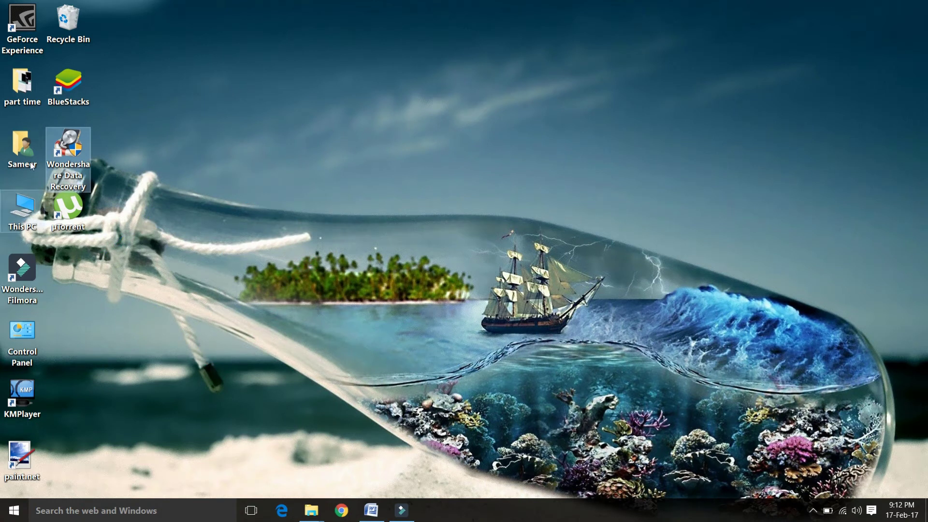
double_click(22, 209)
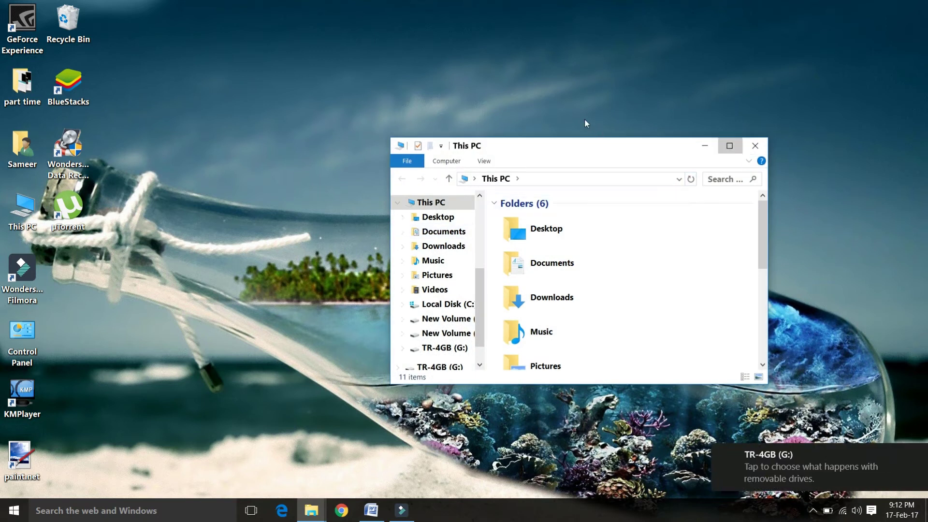
click(729, 145)
double_click(773, 179)
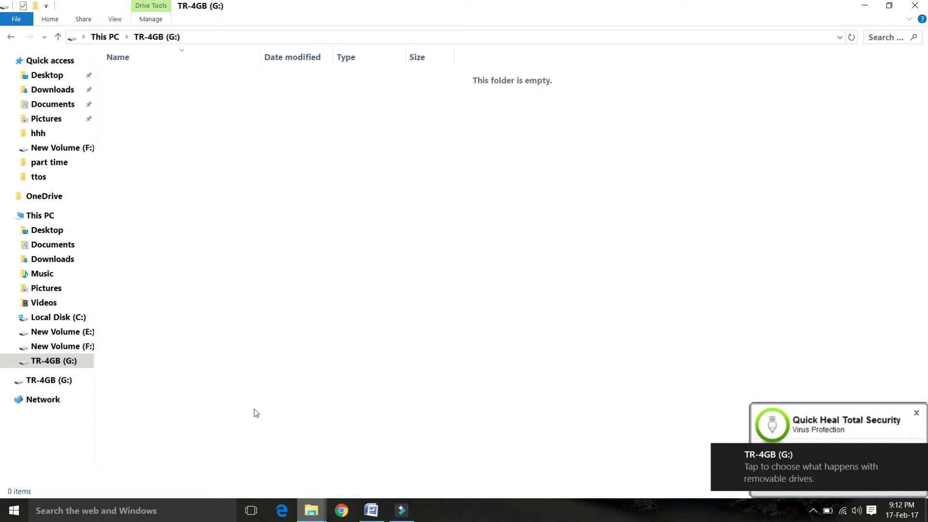
click(315, 510)
key(super+d)
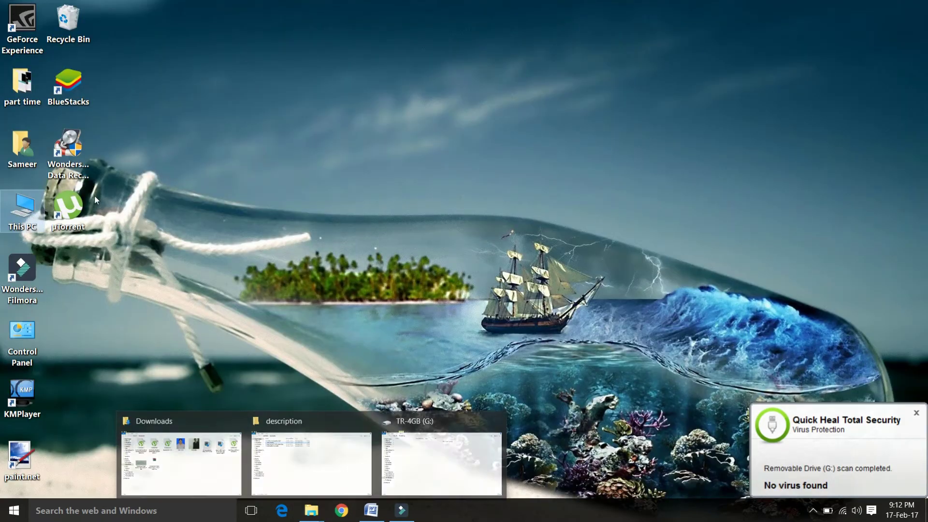
Copy the three ttosunil images from the ttos folder inside the part time folder, and close that folder window.
double_click(31, 218)
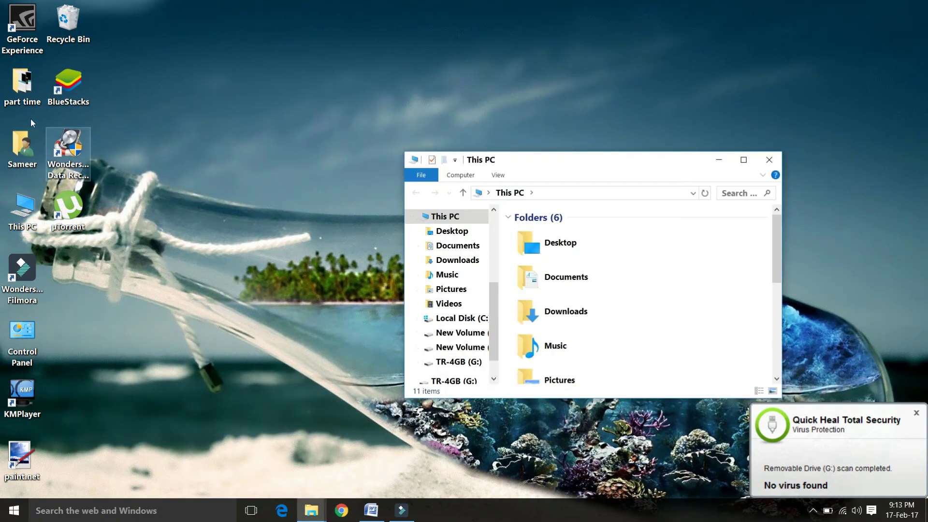
double_click(23, 95)
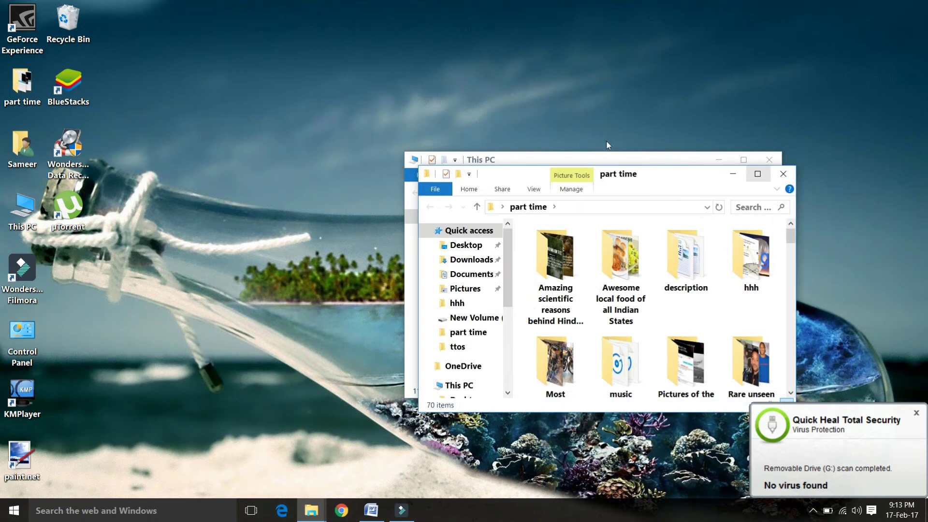
click(758, 176)
double_click(679, 89)
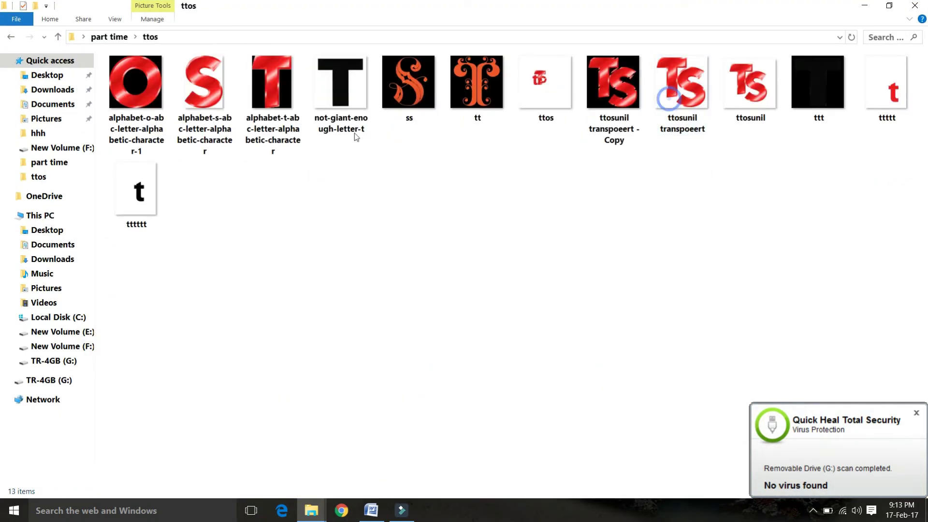
drag(758, 150, 571, 70)
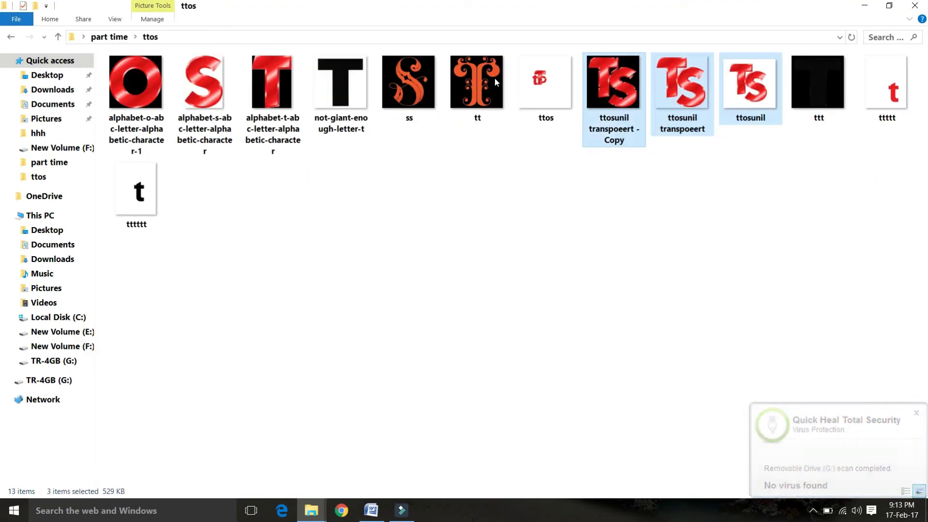
click(915, 5)
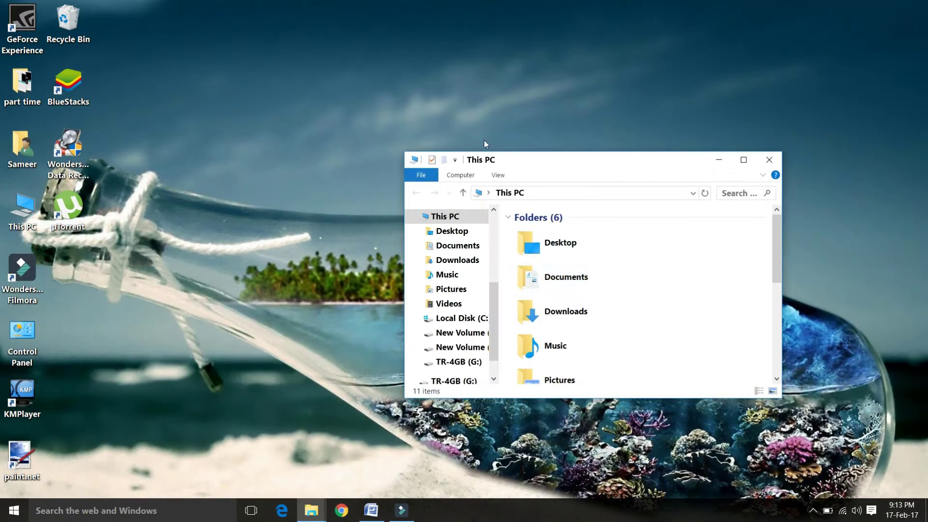
Paste the three copied ttosunil images into the TR-4GB (G:) drive and close its window.
scroll(590, 310, down, 5)
click(458, 362)
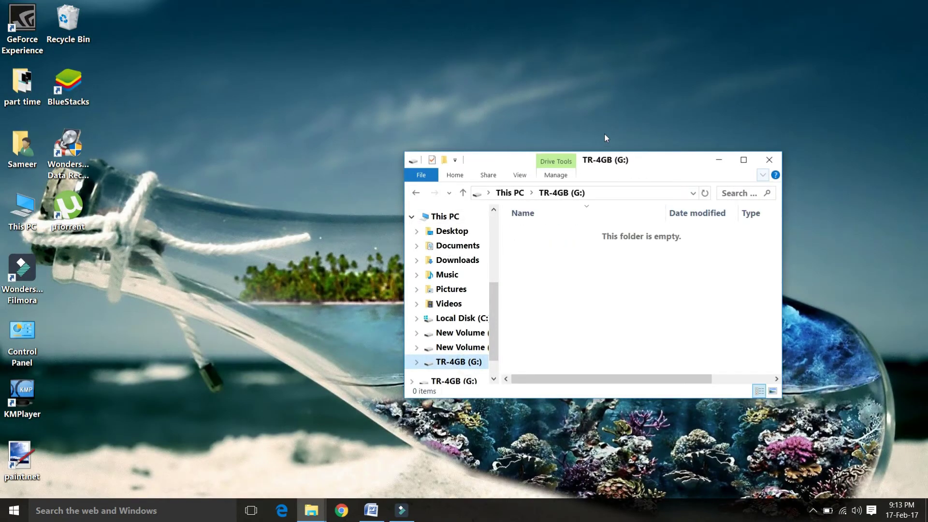
click(743, 160)
key(ctrl+v)
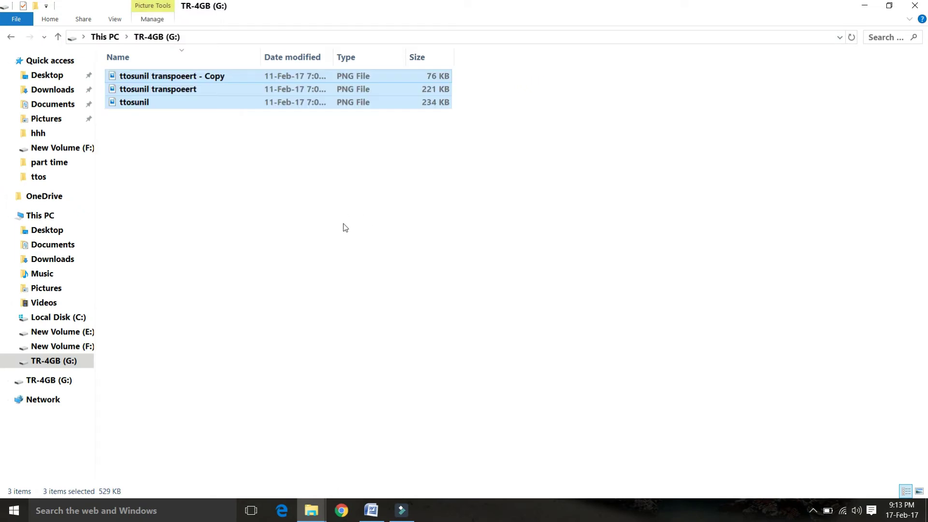
click(326, 186)
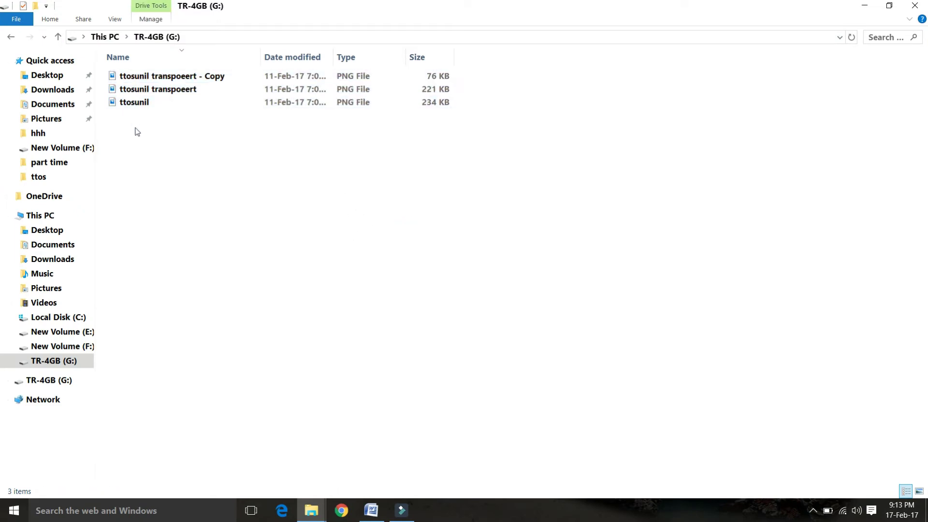
click(913, 5)
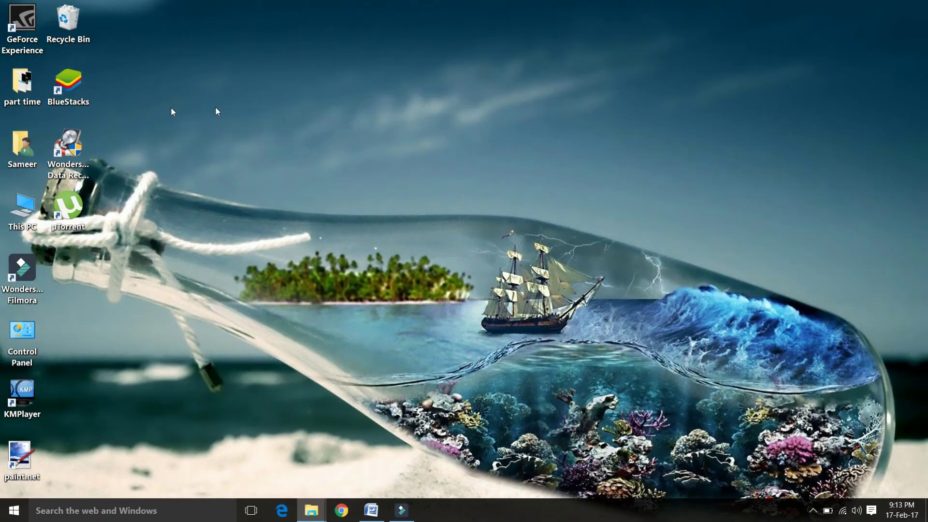
Reopen the TR-4GB (G:) drive and permanently delete all three ttosunil PNG files.
double_click(22, 210)
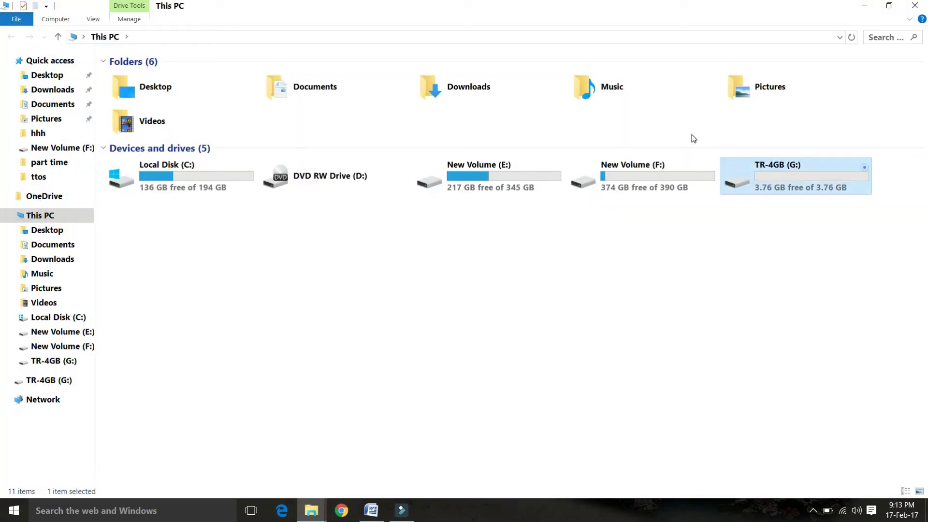
double_click(864, 168)
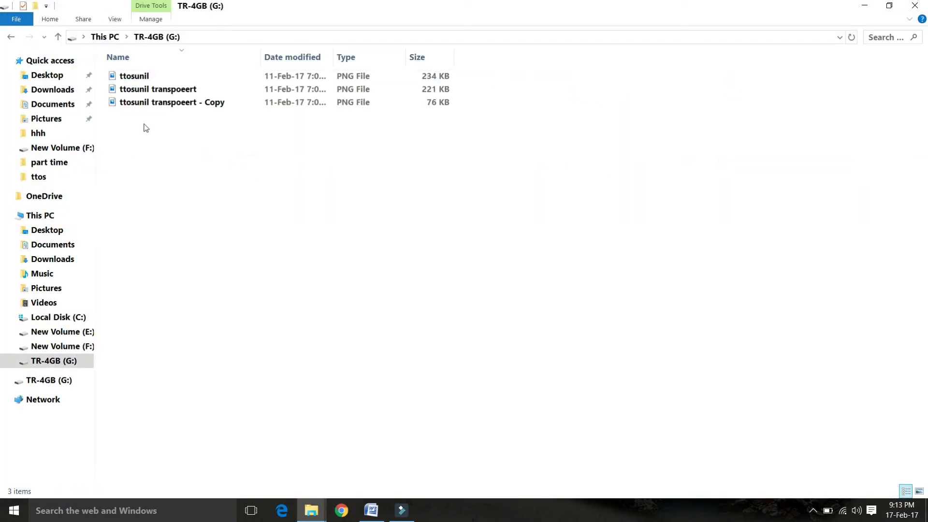
drag(186, 127, 112, 72)
right_click(137, 84)
click(180, 358)
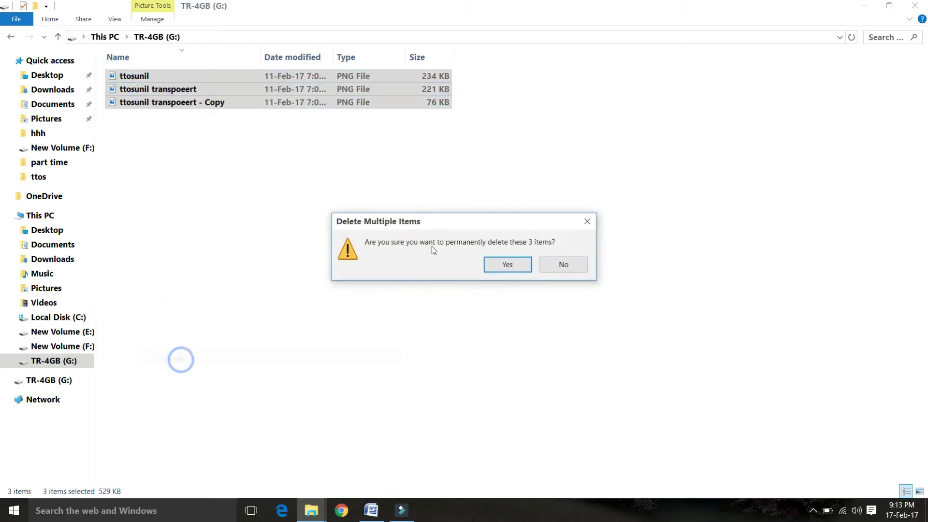
key(Return)
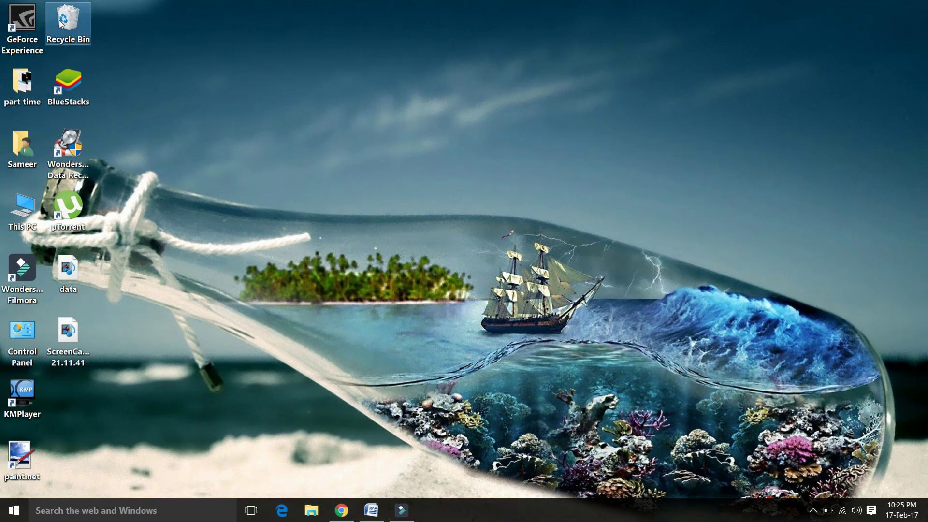
Empty the Recycle Bin, permanently deleting its items.
right_click(75, 25)
click(94, 49)
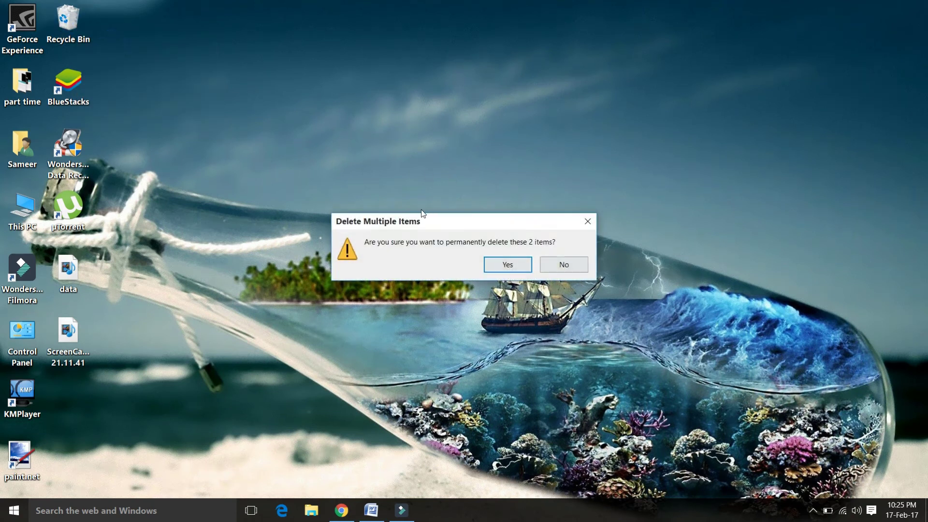
key(Return)
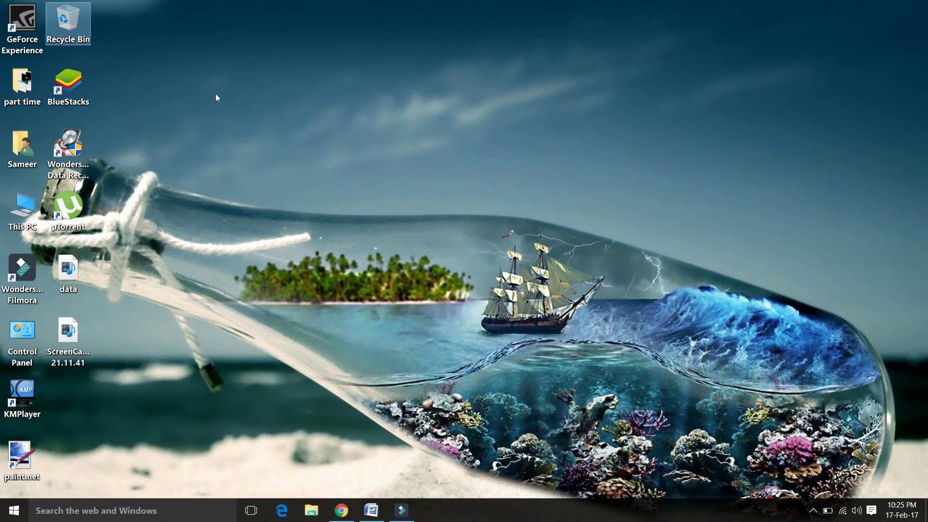
click(269, 117)
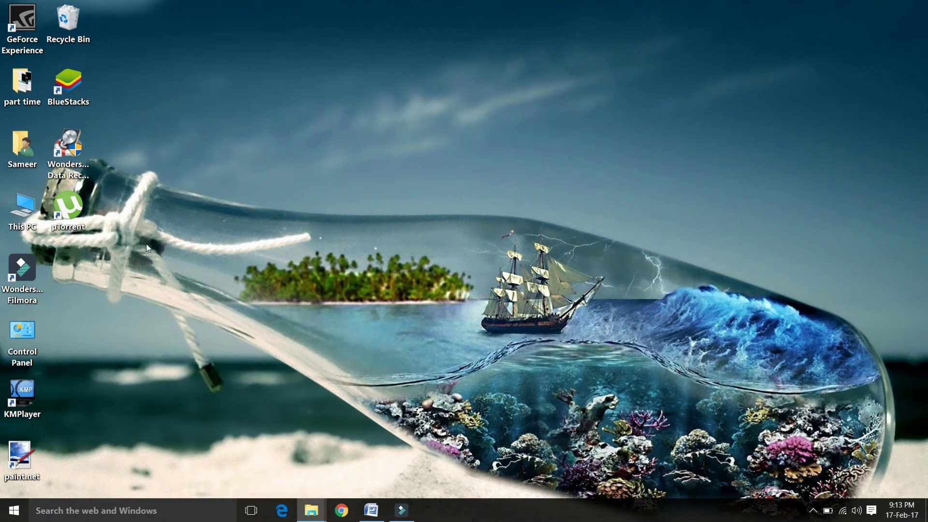
Launch Wondershare Data Recovery from the desktop and choose the Lost File Recovery module.
click(182, 304)
click(60, 129)
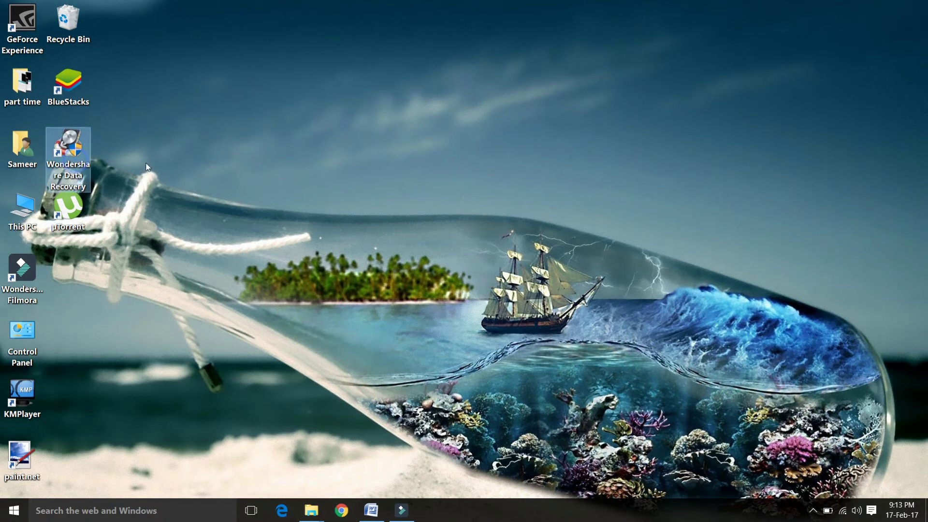
key(F2)
click(59, 116)
double_click(59, 129)
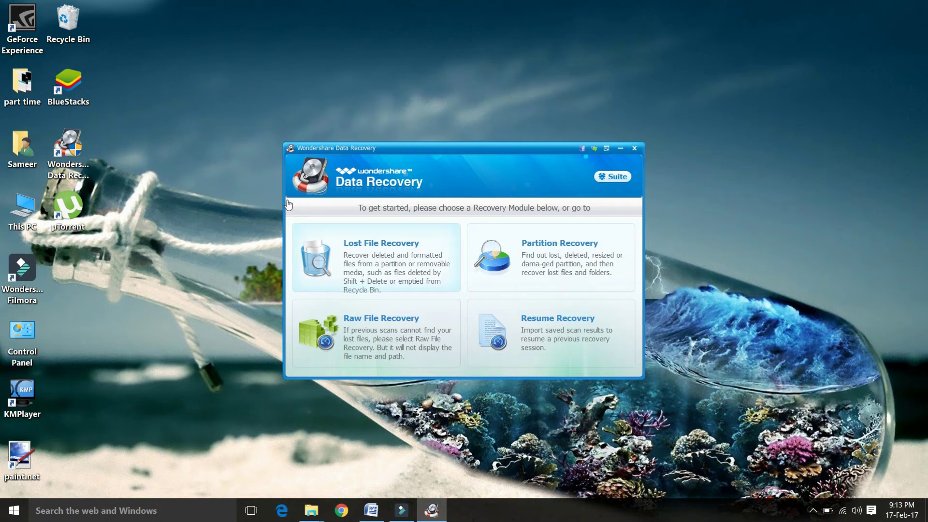
click(313, 216)
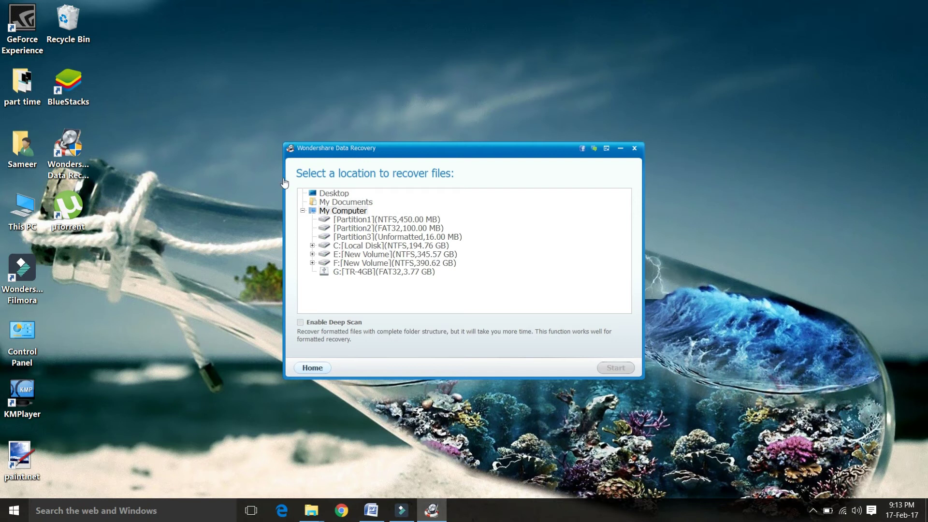
Select the G:[TR-4GB] drive as the location to recover files from.
key(Down)
key(Down)
key(Down)
key(Down)
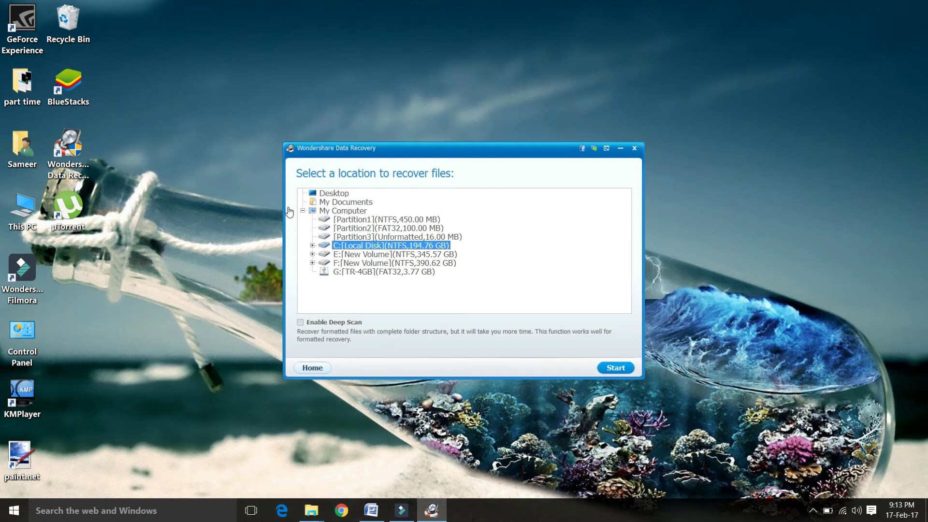
key(Down)
key(Down)
key(Down)
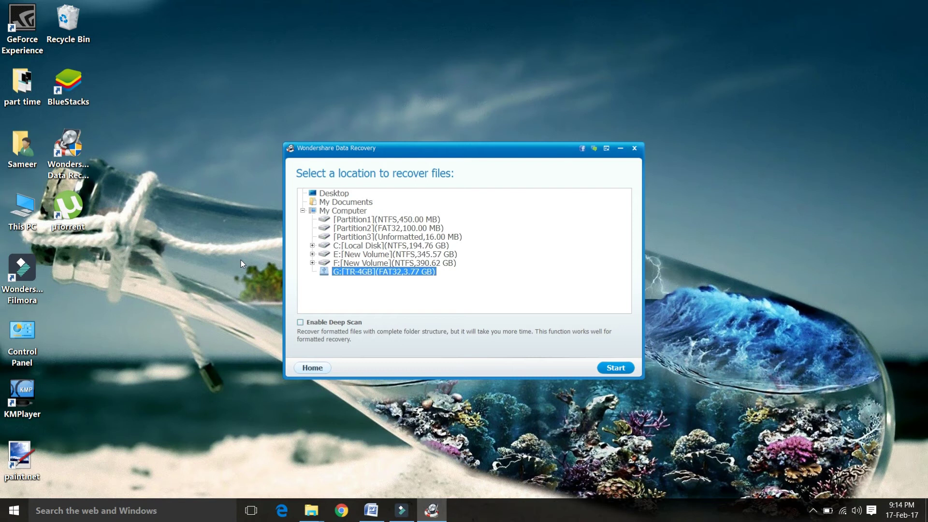
Enable Deep Scan with the previous file system kept at Auto(Recommanded), and start scanning the TR-4GB drive.
click(300, 322)
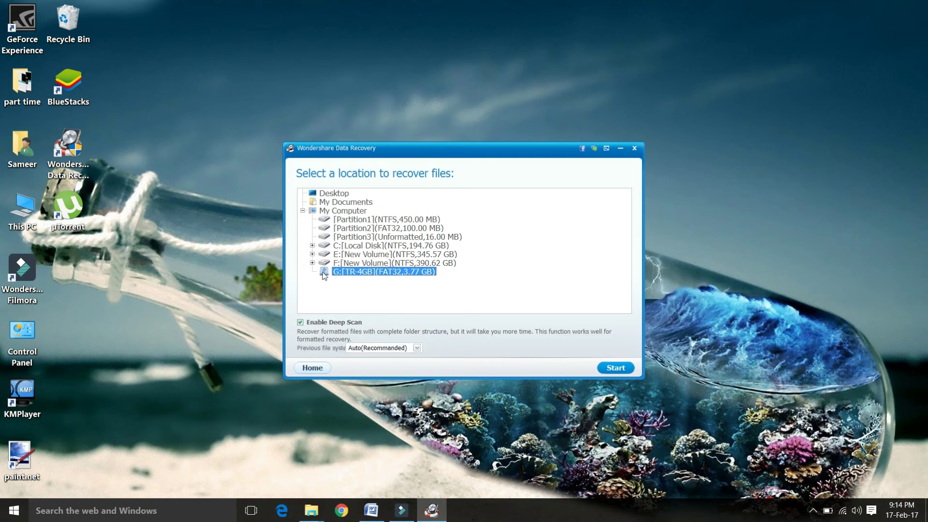
key(Tab)
key(alt+Down)
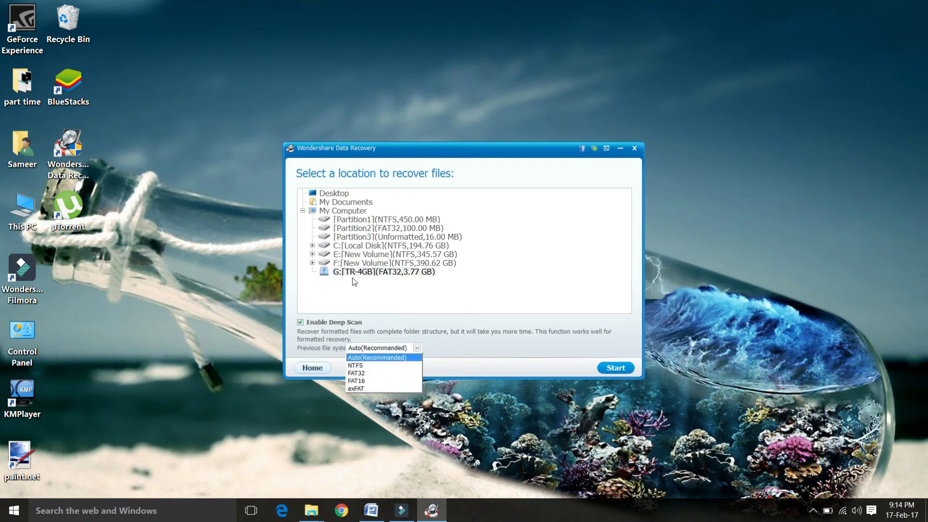
key(Down)
key(Down)
key(Down)
key(Up)
key(Up)
key(Up)
click(338, 282)
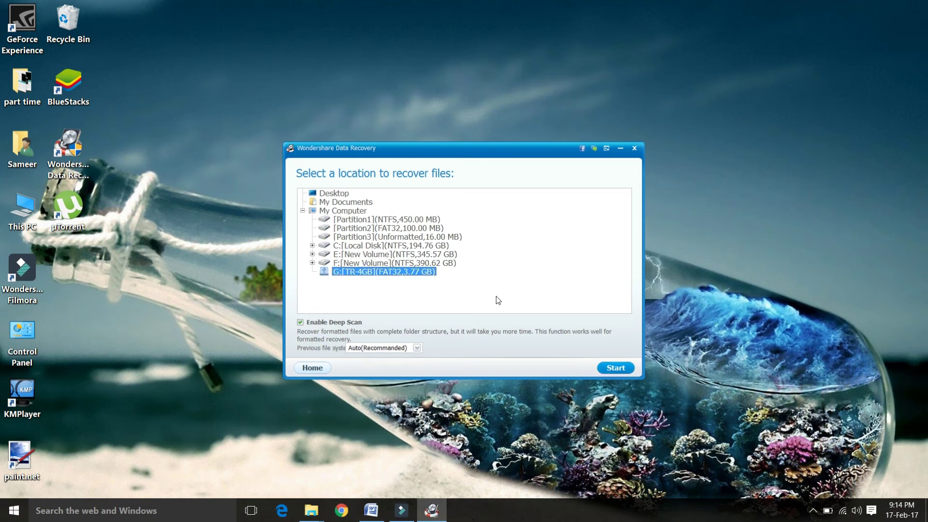
key(Return)
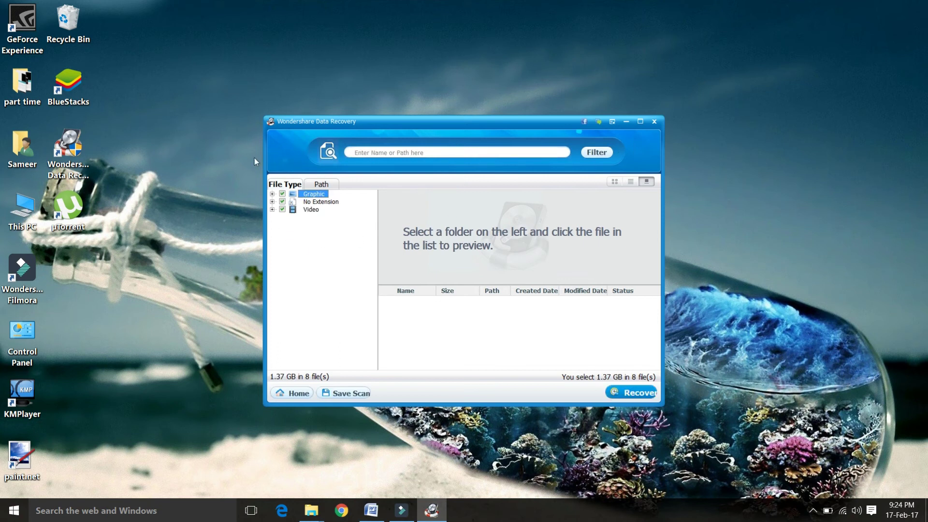
Expand the scan results by file type and leave only the PNG graphics checked for recovery.
key(Down)
key(Down)
key(Right)
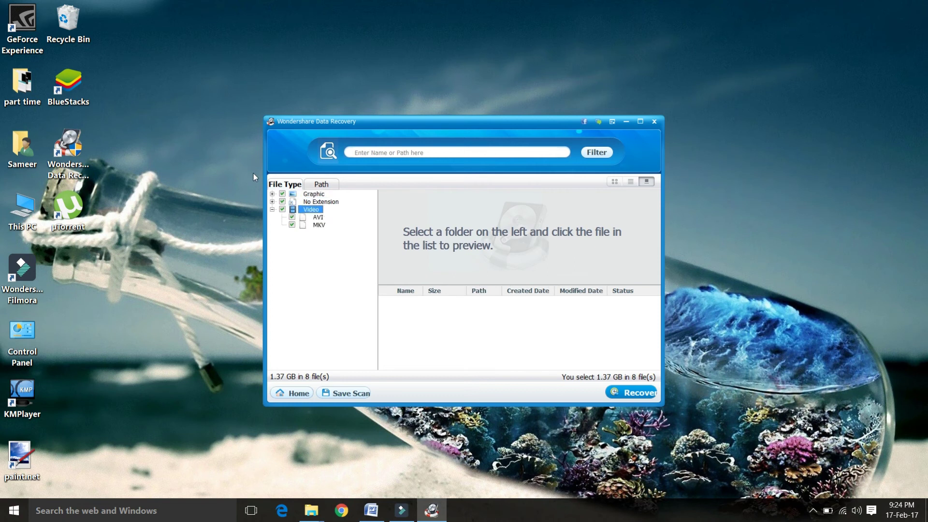
key(Down)
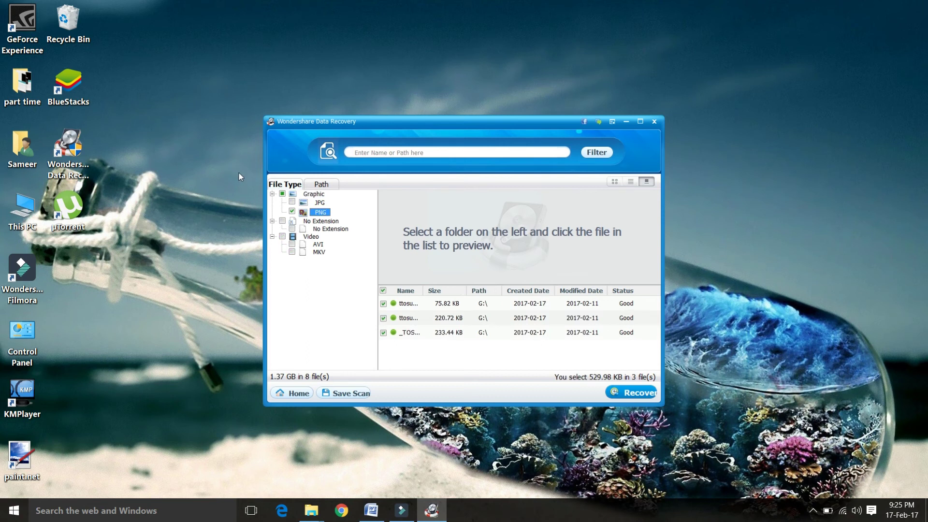
Go through the found PNG files and preview the 220.72 KB image.
key(Tab)
key(Down)
key(Up)
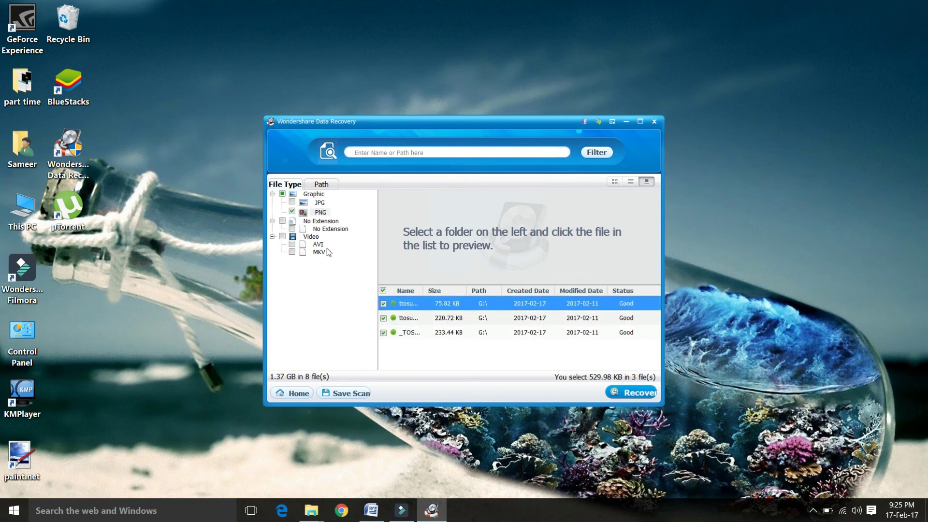
key(Down)
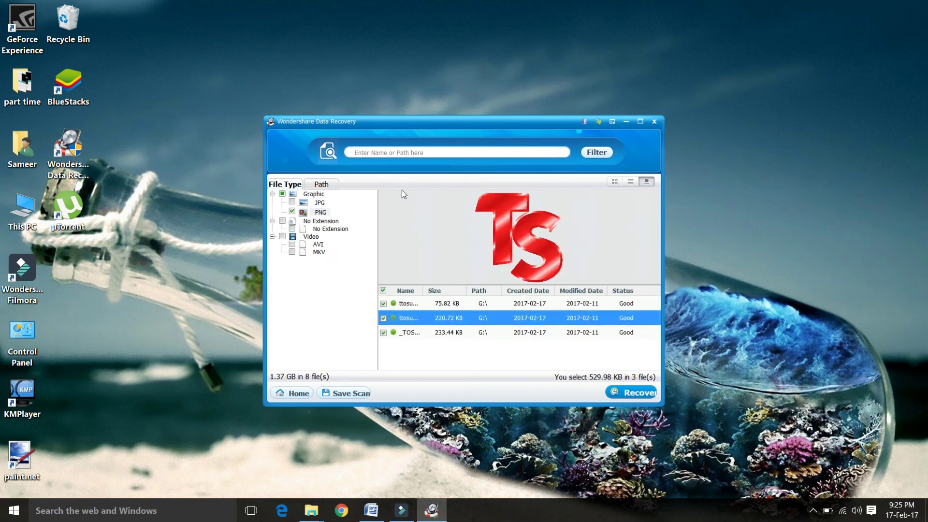
Recover the checked PNG files to the F:[New Volume] drive and close the output folder and completion dialog.
click(637, 392)
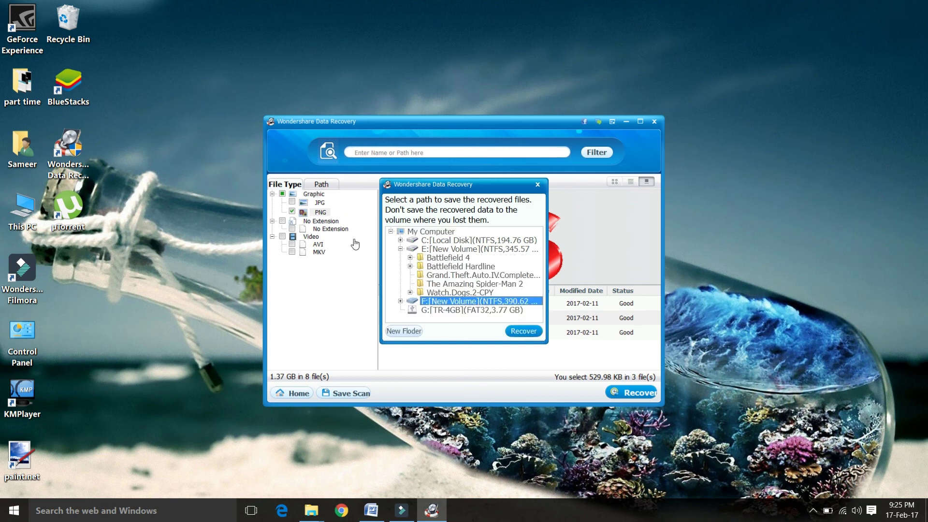
click(453, 249)
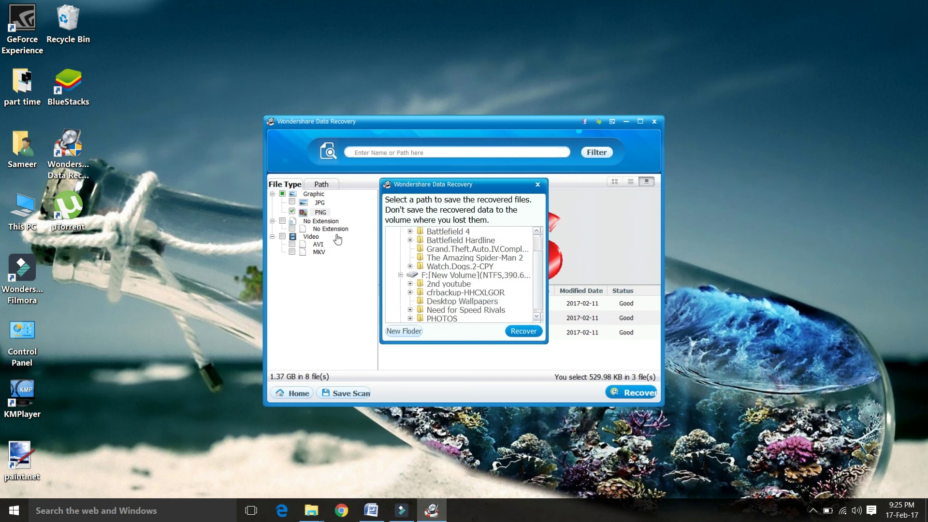
click(443, 275)
click(517, 331)
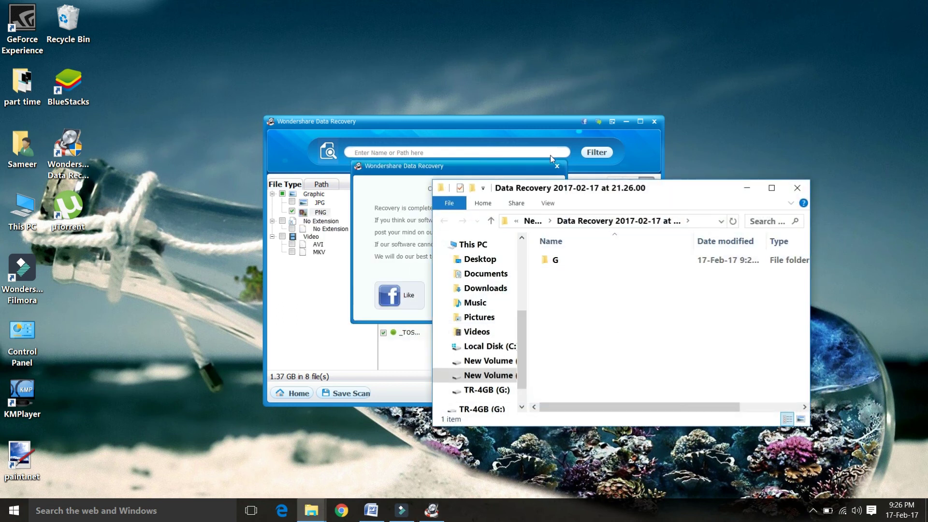
click(796, 188)
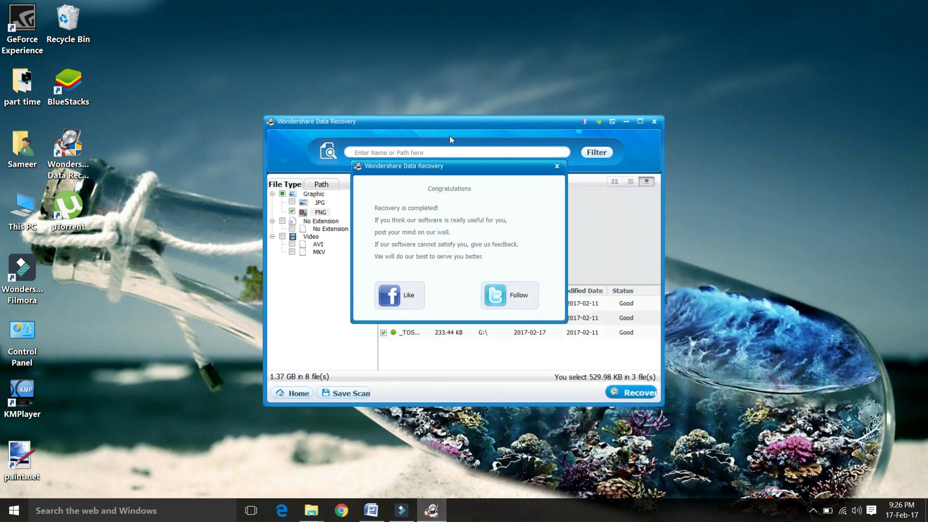
click(557, 166)
Switch to File Explorer and open the G folder inside Data Recovery 2017-02-17 at 21.26.00 on New Volume (F:).
double_click(22, 213)
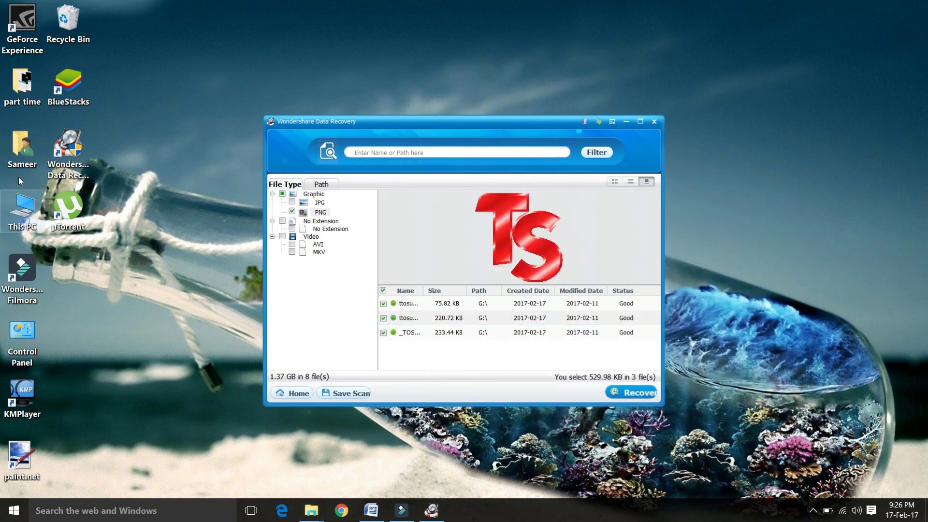
click(785, 202)
double_click(580, 167)
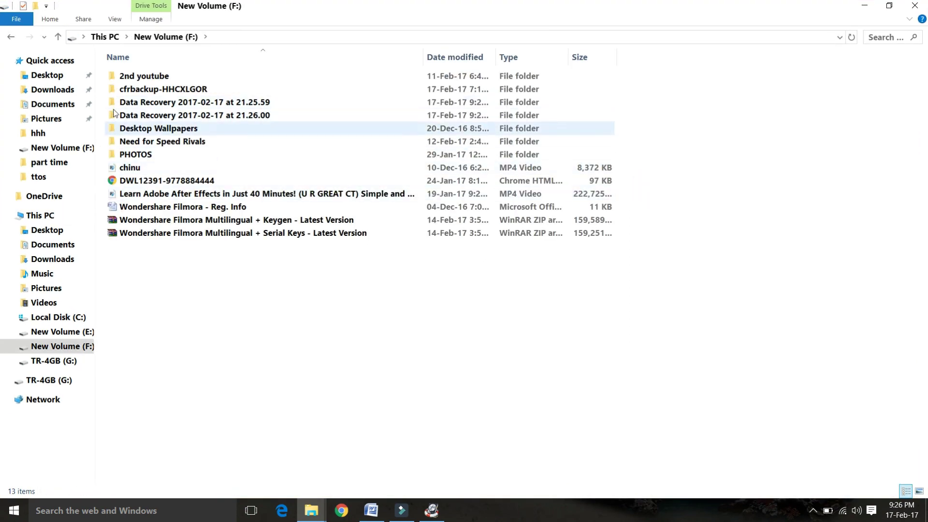
double_click(159, 115)
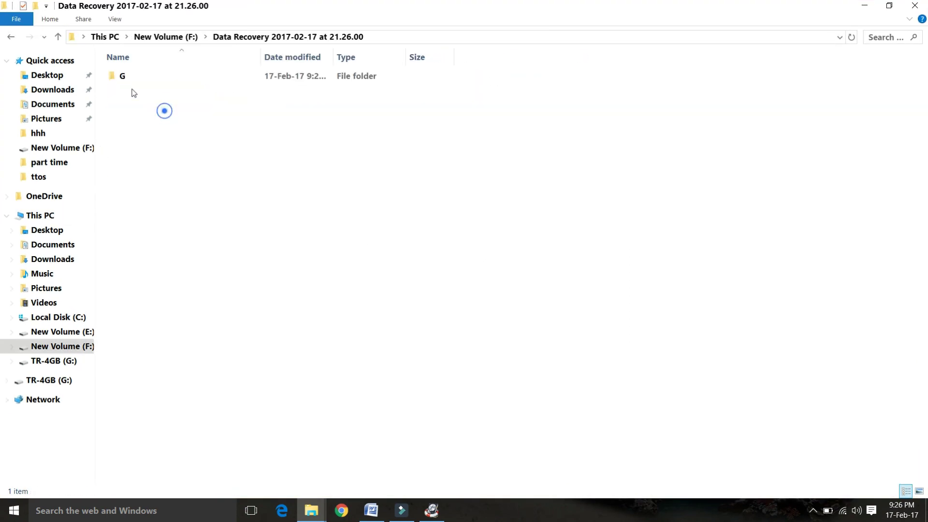
double_click(128, 76)
View the first recovered image in the G folder, close it, and look over the recovered images.
double_click(131, 77)
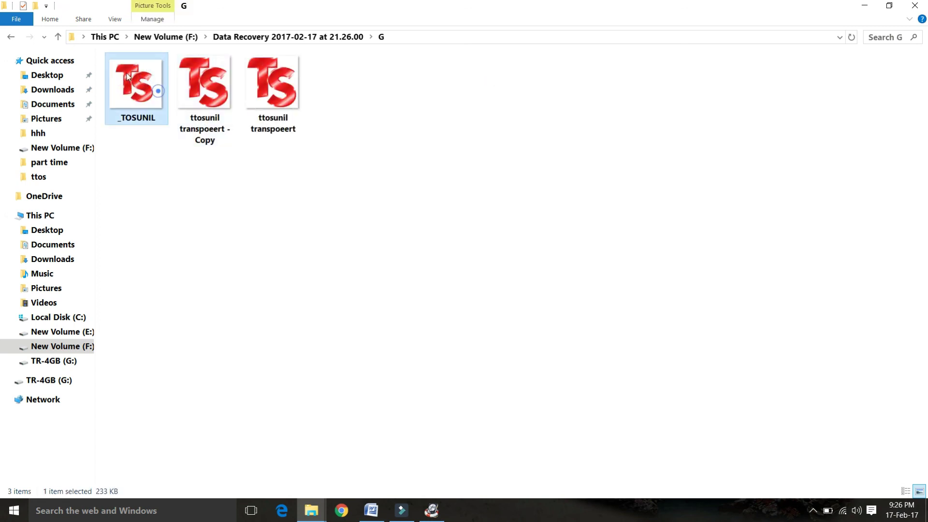
click(913, 9)
drag(417, 189, 137, 49)
click(265, 144)
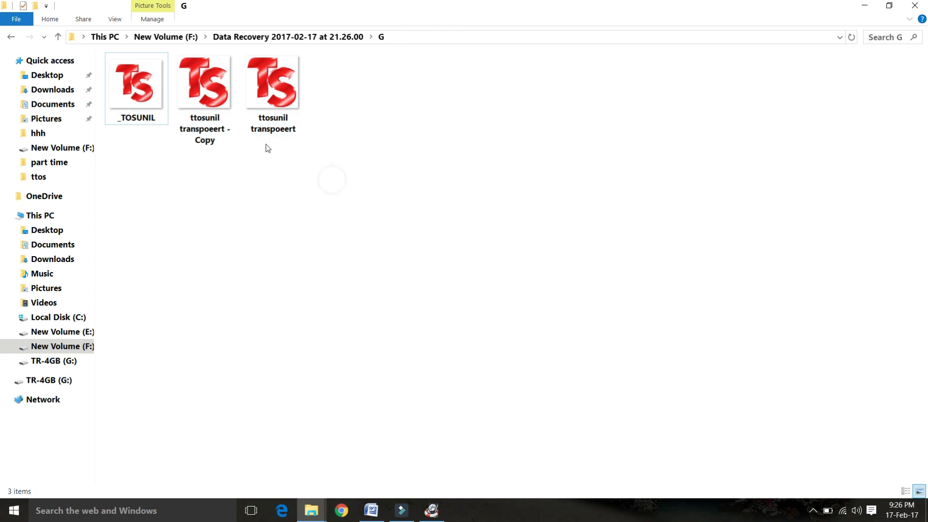